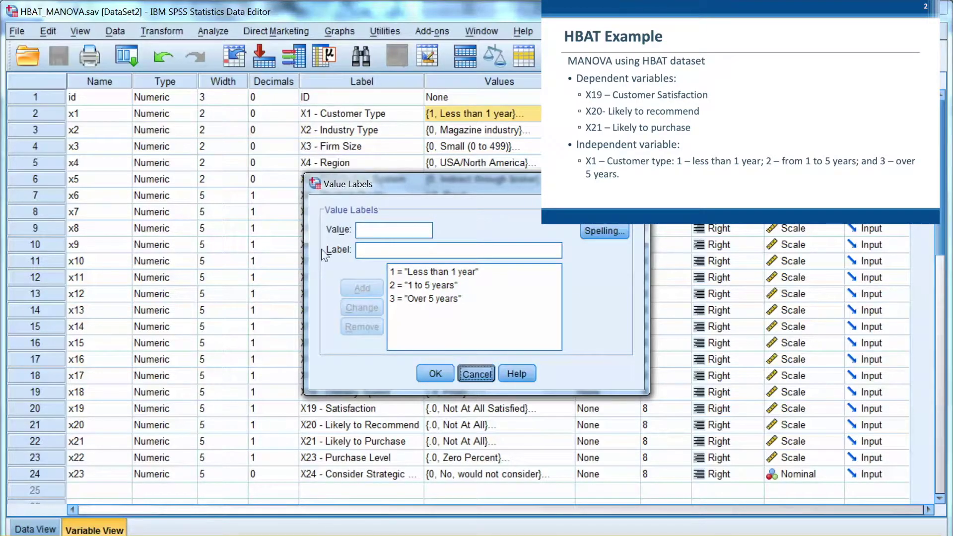
Close the value labels of X1 - Customer Type and look through all cases in the data view, returning to the first case
click(481, 373)
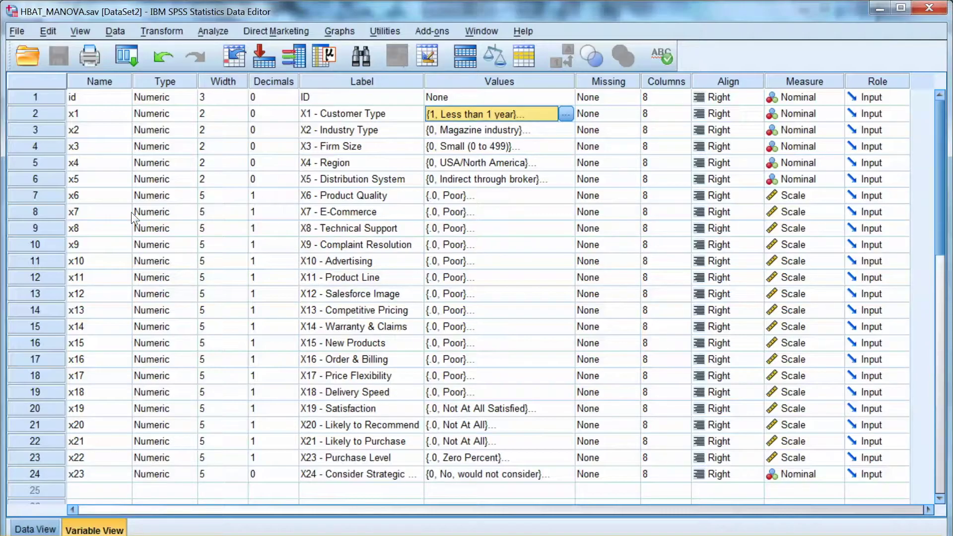
key(ctrl+t)
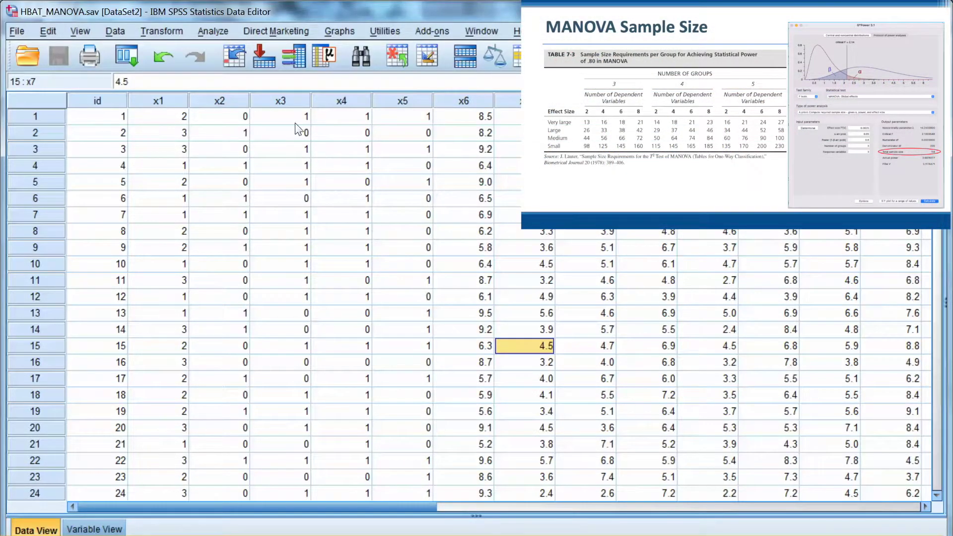
scroll(628, 298, down, 20)
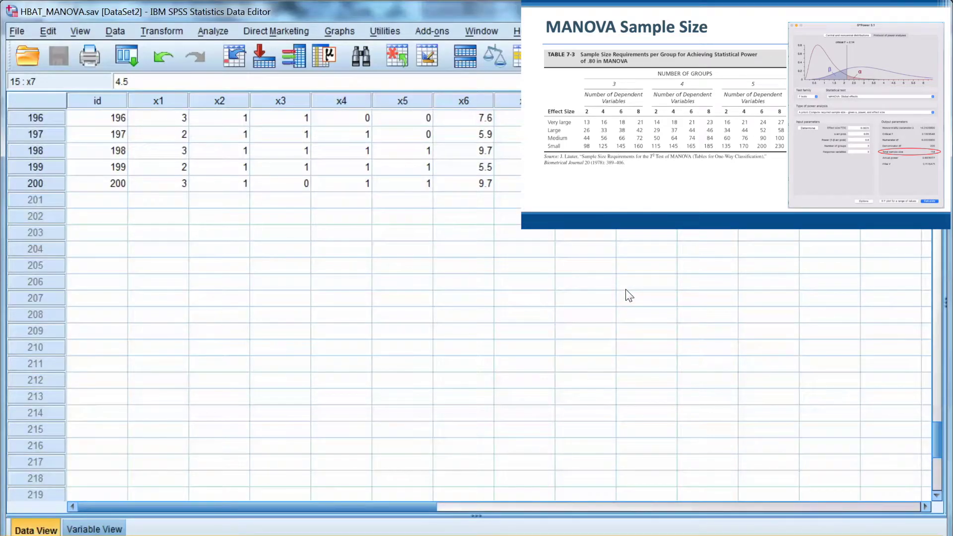
scroll(629, 296, up, 20)
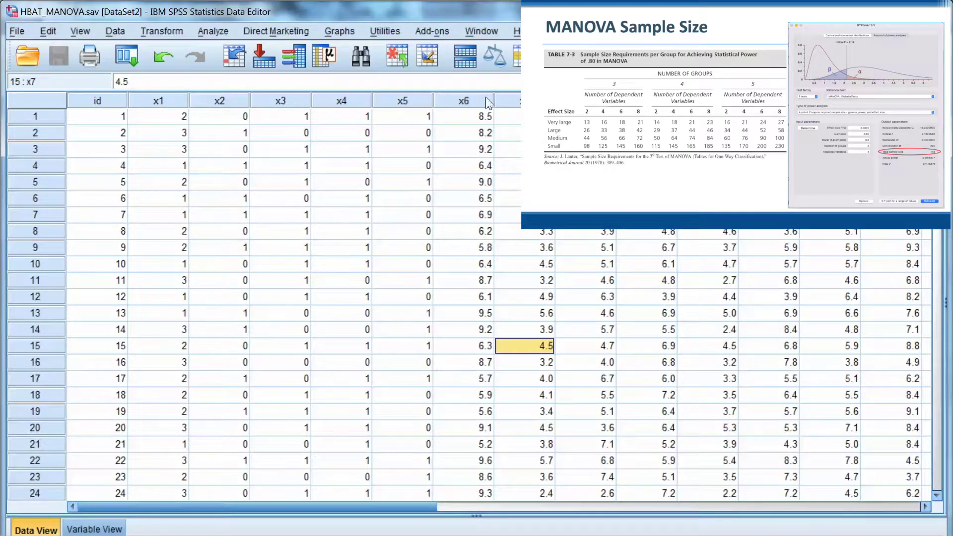
key(ctrl+Up)
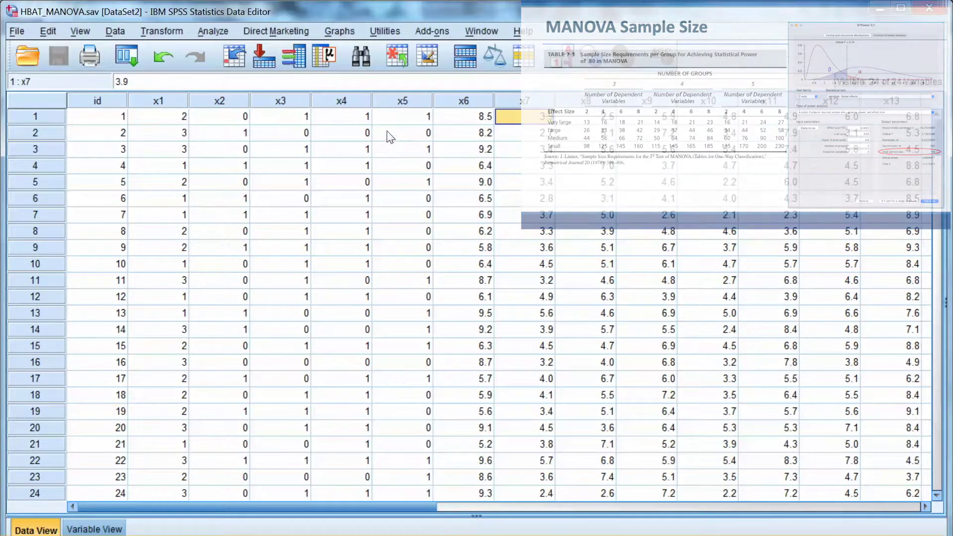
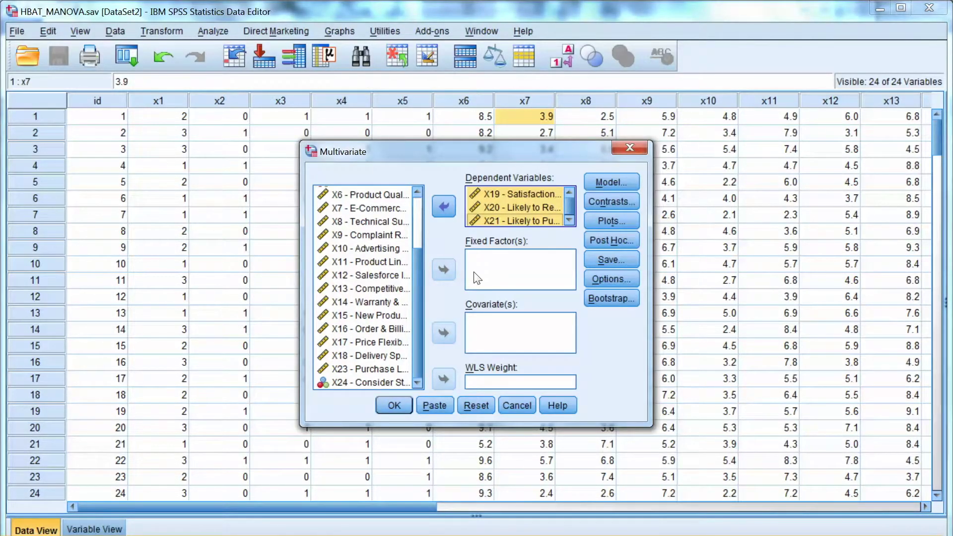
Assign X1 - Customer Type as the fixed factor and check the model specification without changing it
scroll(278, 181, up, 2)
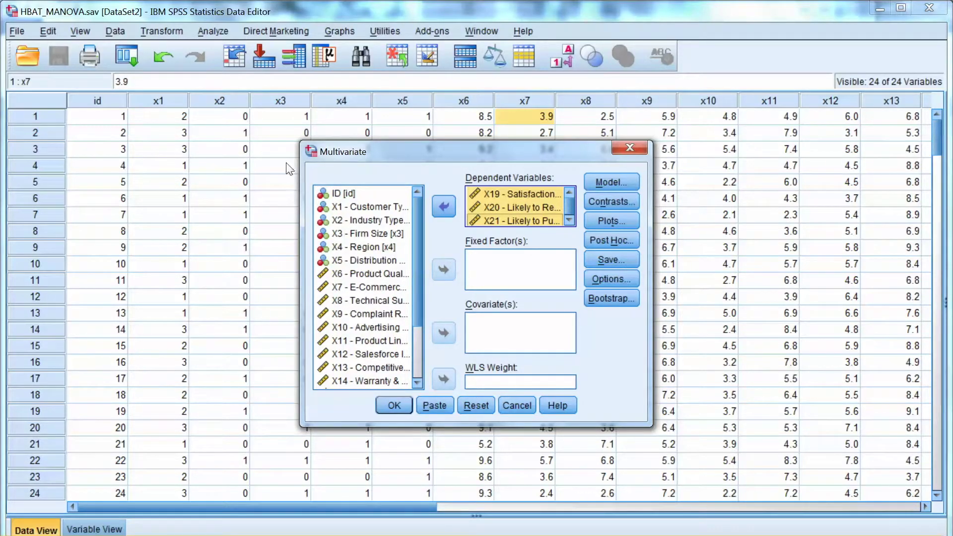
key(Tab)
key(Down)
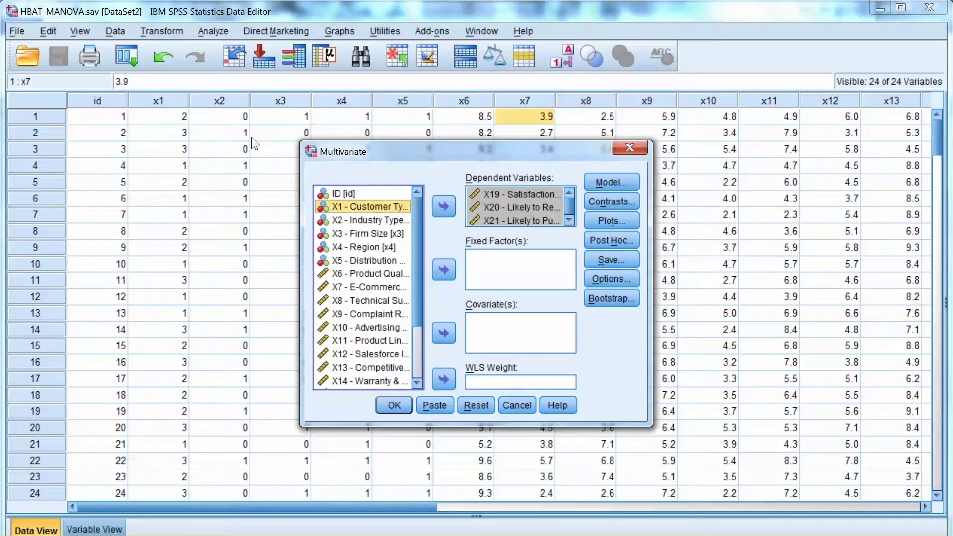
key(Tab)
key(space)
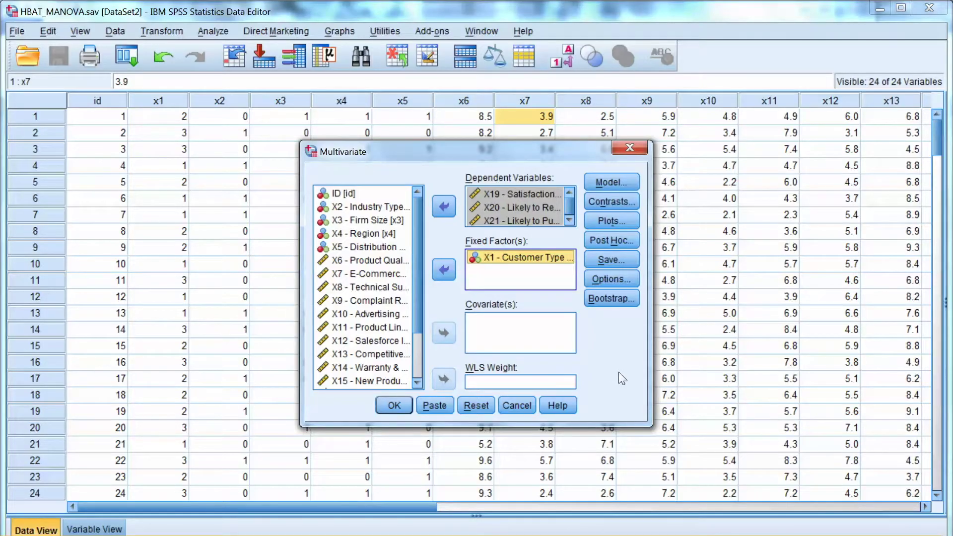
key(alt+m)
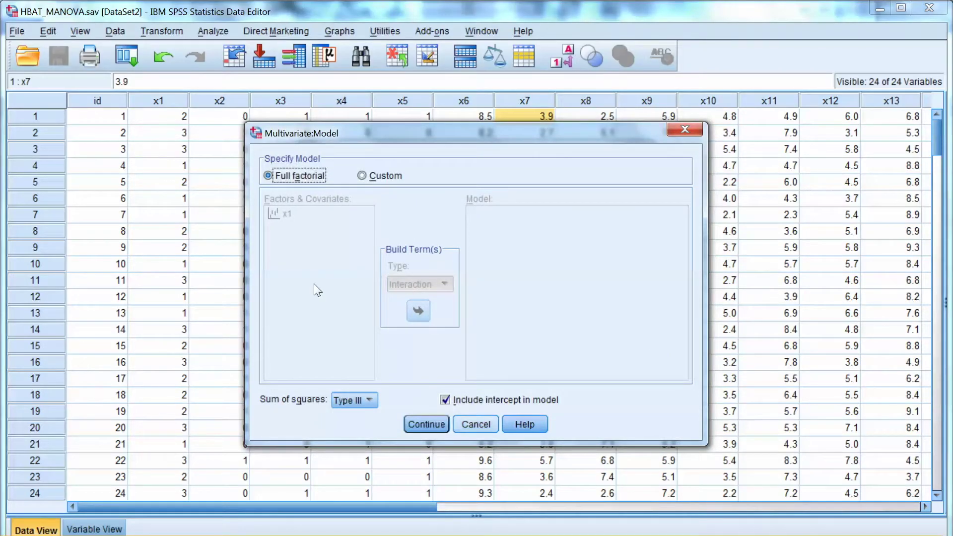
key(Escape)
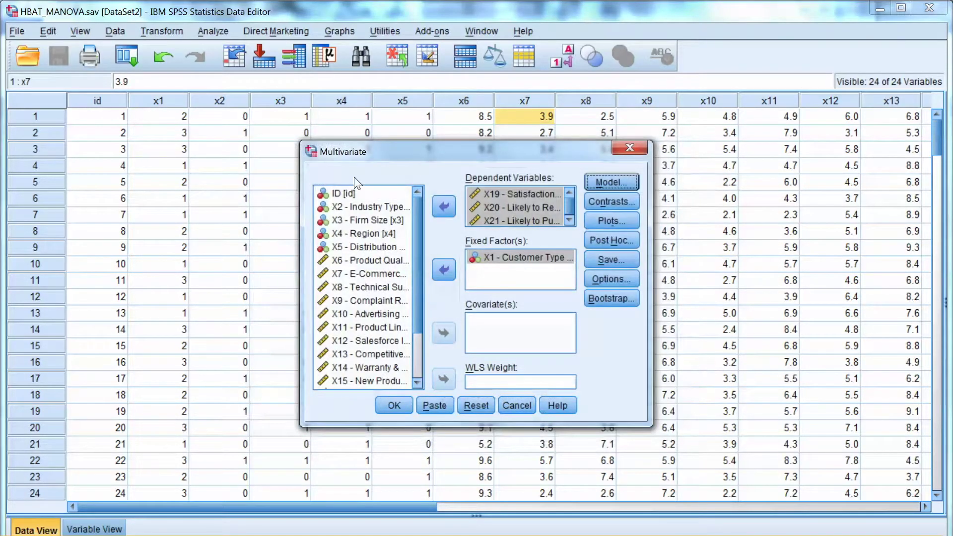
Set the display options to homogeneity tests without the residual plot, and run the multivariate analysis
key(alt+o)
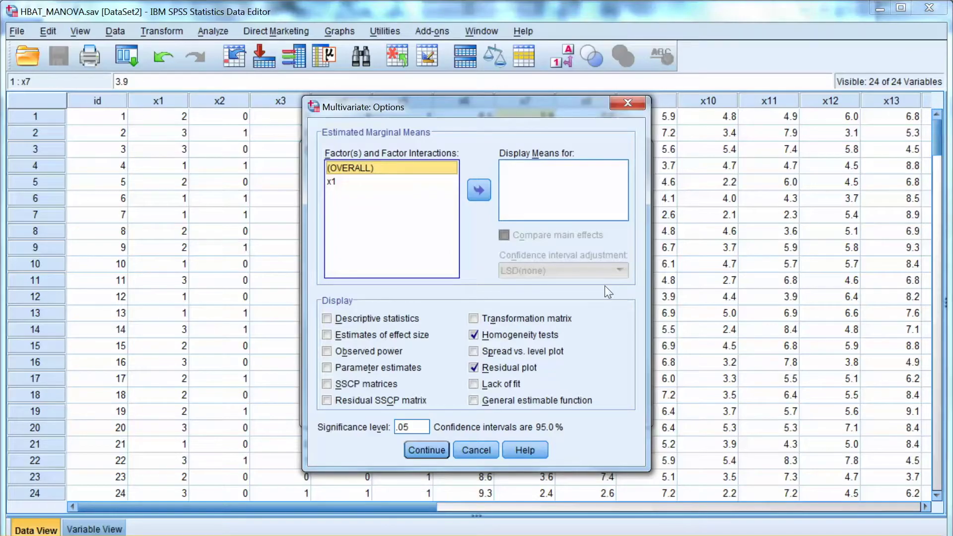
key(alt+h)
key(alt+r)
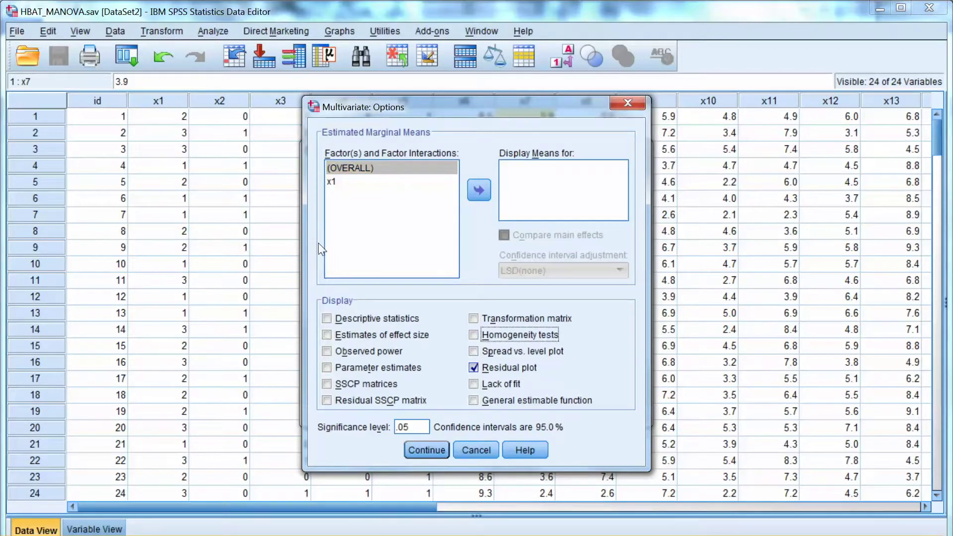
key(alt+h)
key(alt+r)
key(Return)
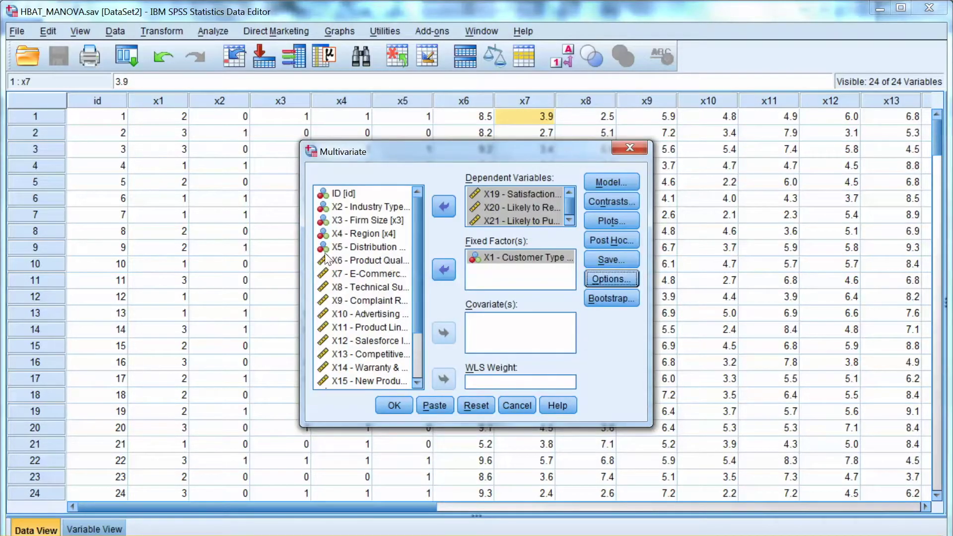
key(Return)
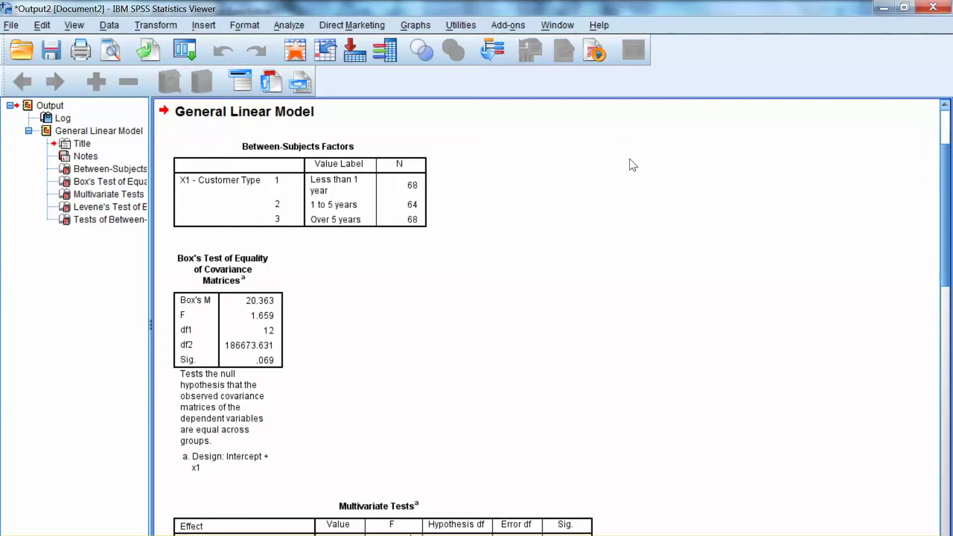
Look through the General Linear Model output tables down to the Tests of Between-Subjects Effects, and return to the beginning
scroll(631, 168, down, 3)
scroll(636, 196, down, 6)
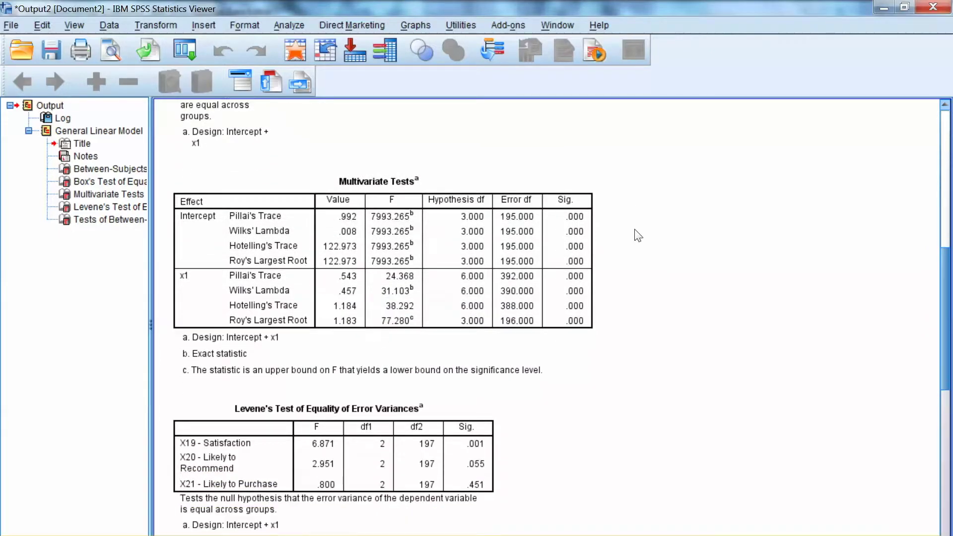
scroll(638, 256, down, 5)
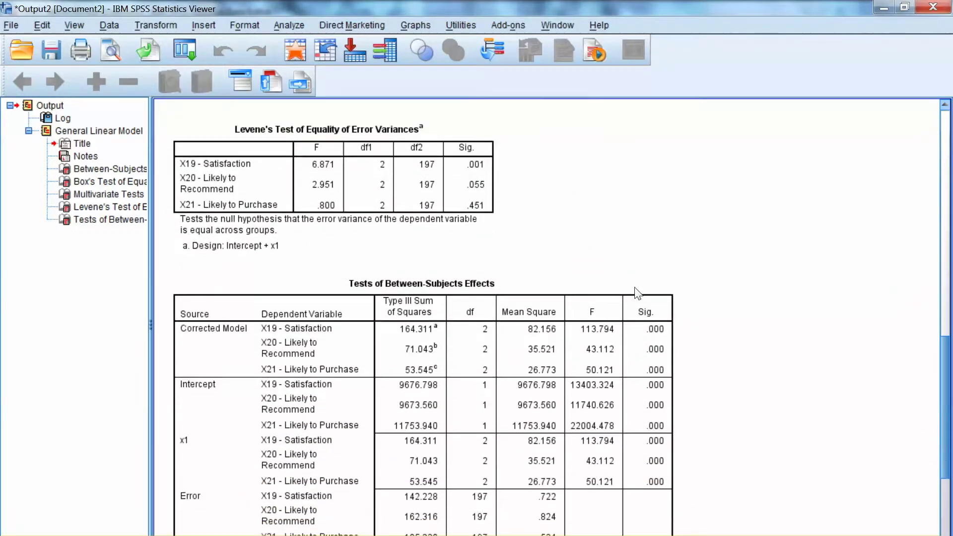
scroll(635, 297, up, 15)
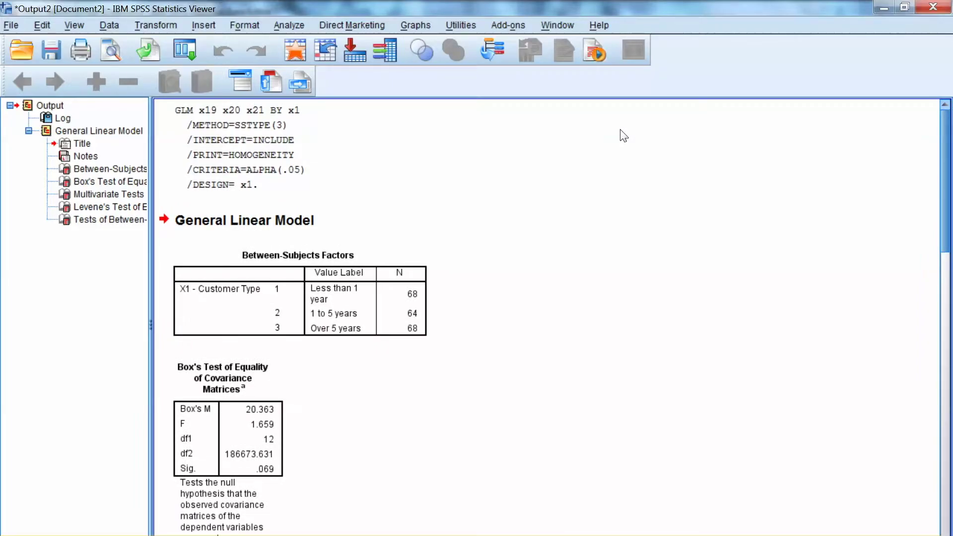
Examine the Box's Test of Equality of Covariance Matrices table in the output
scroll(624, 136, down, 4)
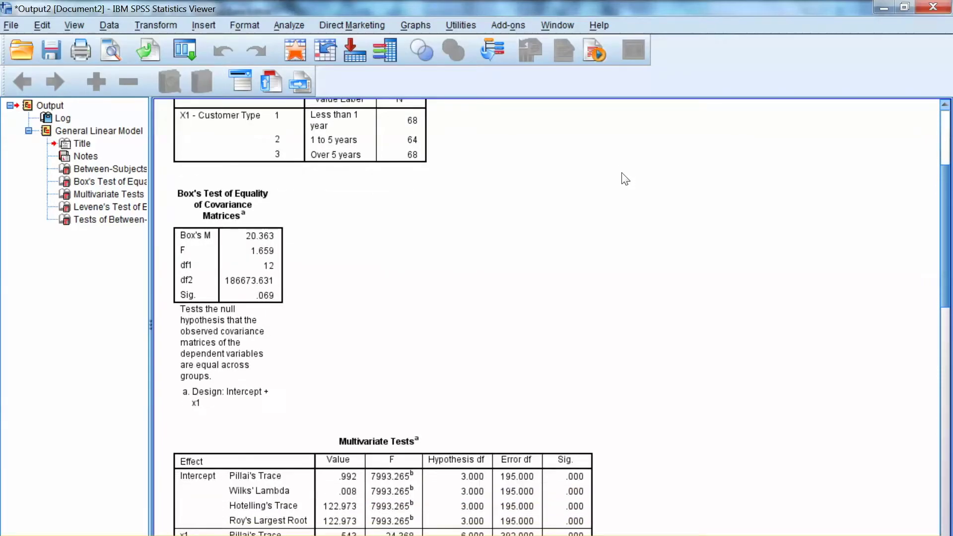
scroll(625, 179, down, 1)
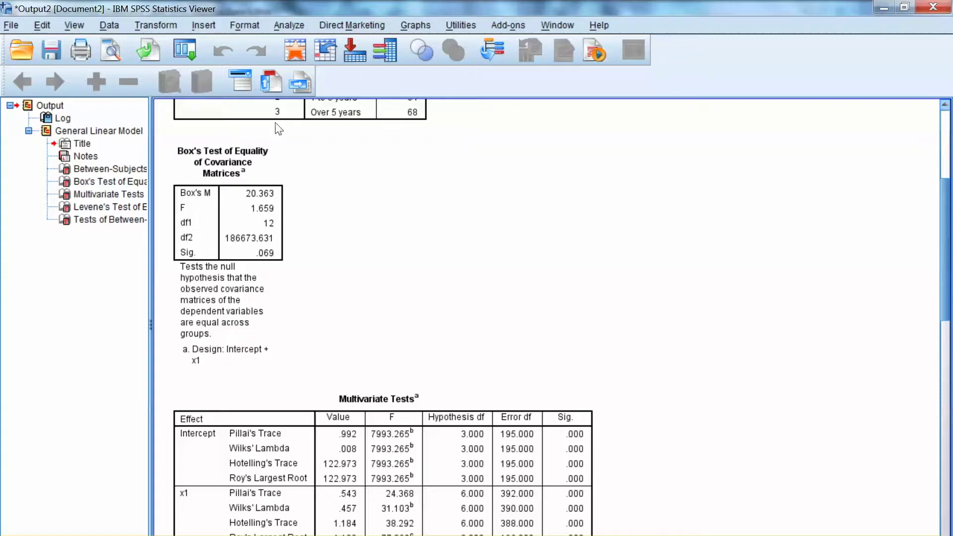
click(233, 149)
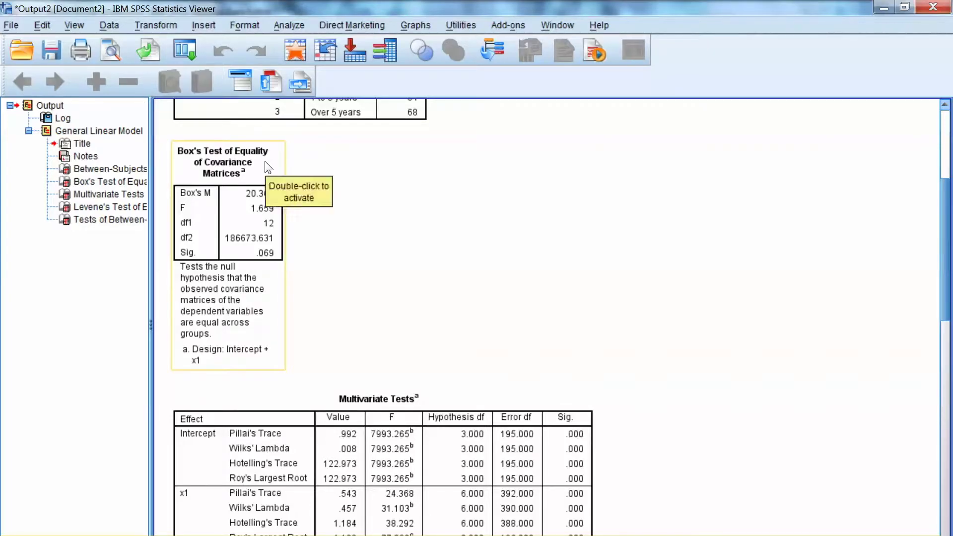
click(266, 124)
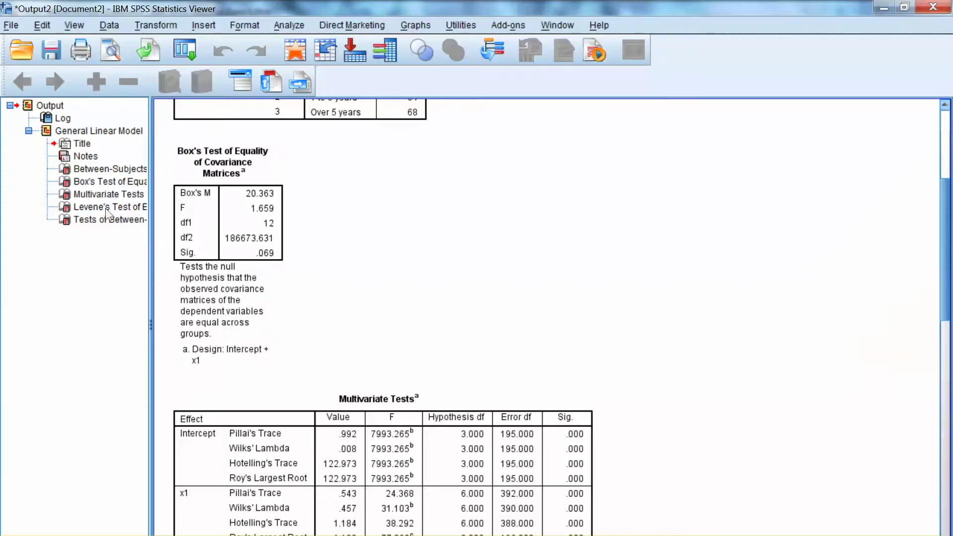
click(219, 154)
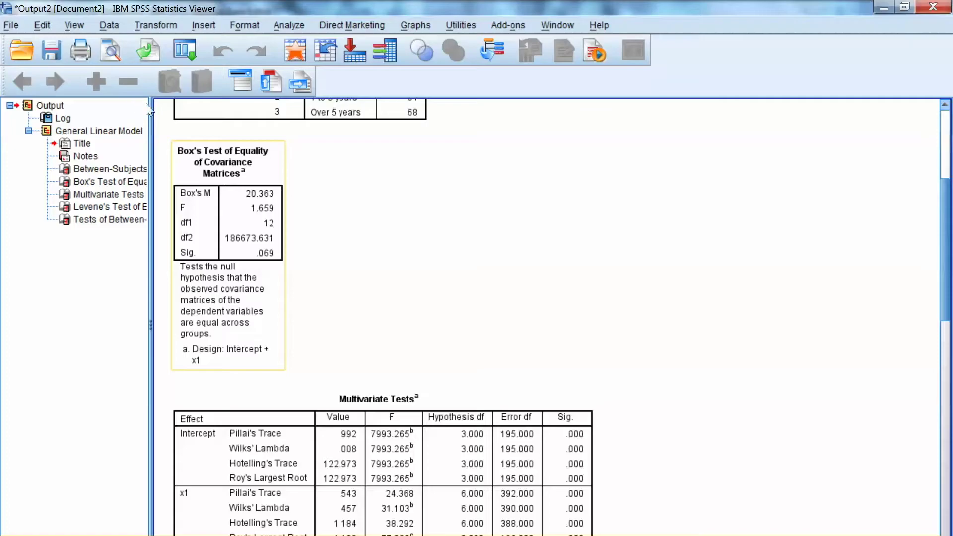
click(390, 205)
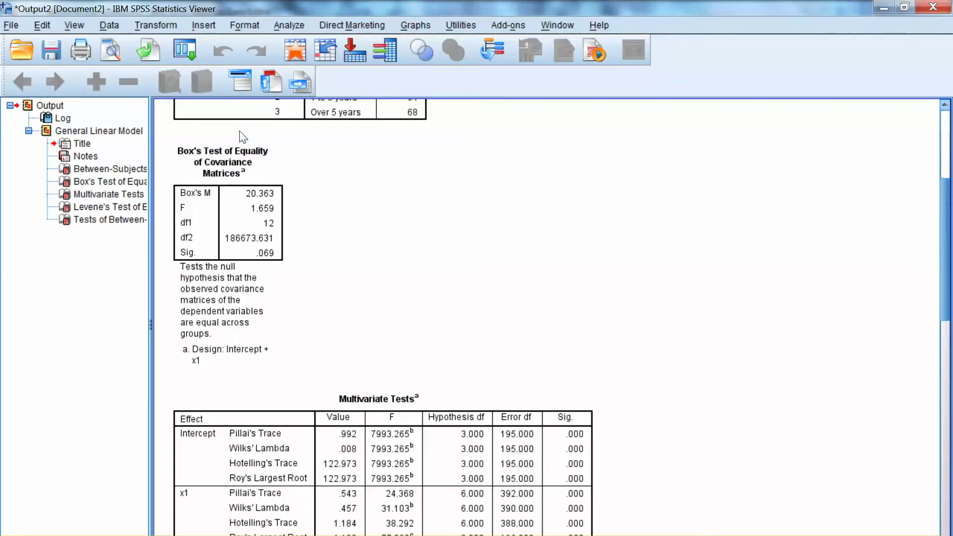
Examine the Levene's Test of Equality of Error Variances table for the three dependent variables
click(124, 207)
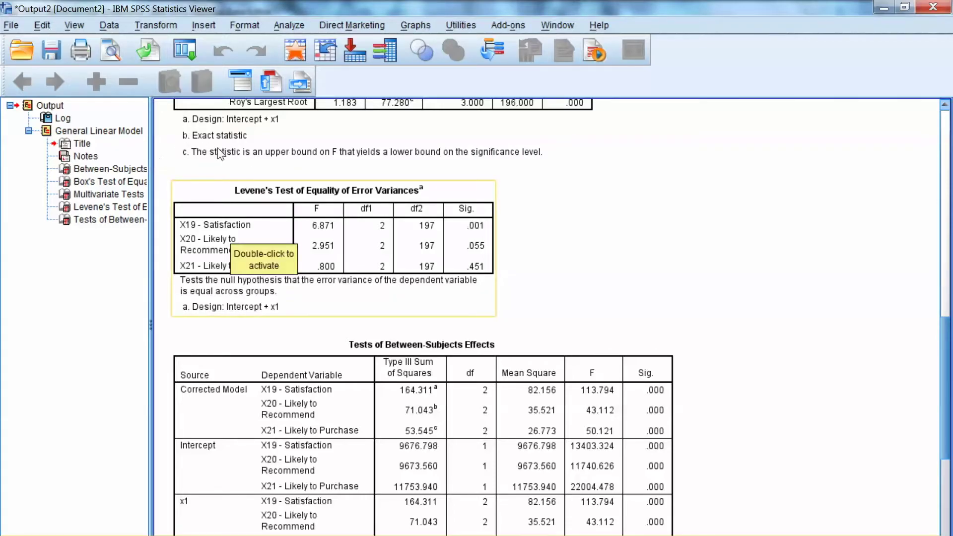
click(359, 168)
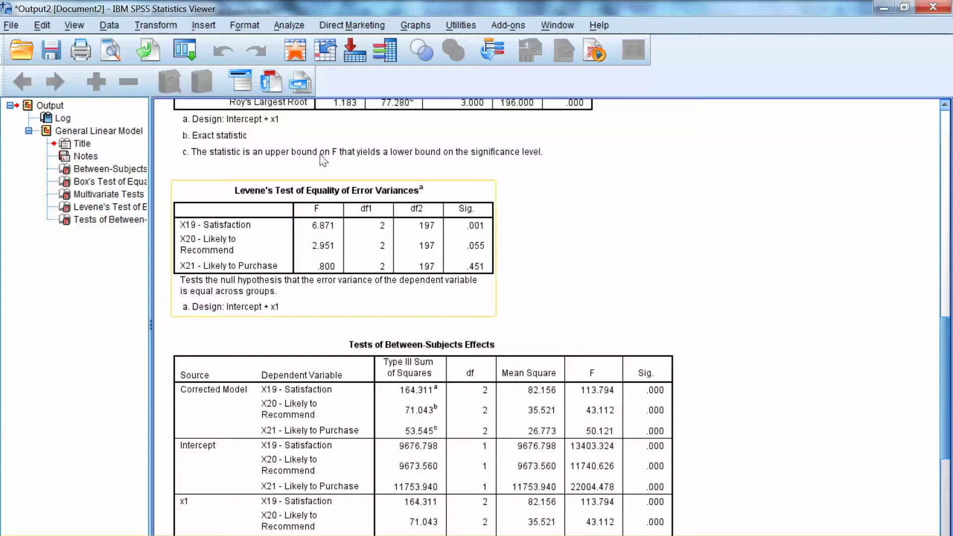
click(191, 221)
click(355, 176)
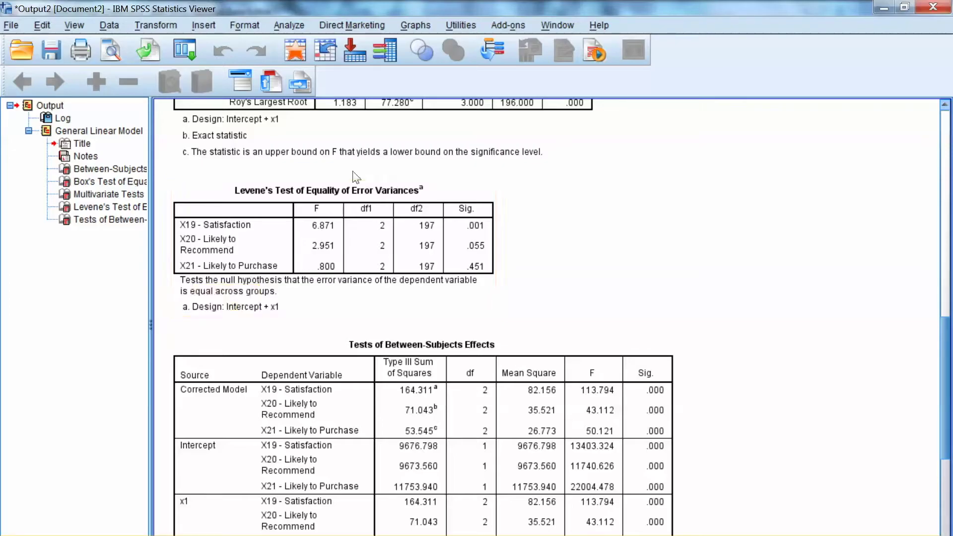
click(320, 171)
Examine the Multivariate Tests table for the x1 effect and the Tests of Between-Subjects Effects table with its R Squared notes
scroll(358, 174, up, 5)
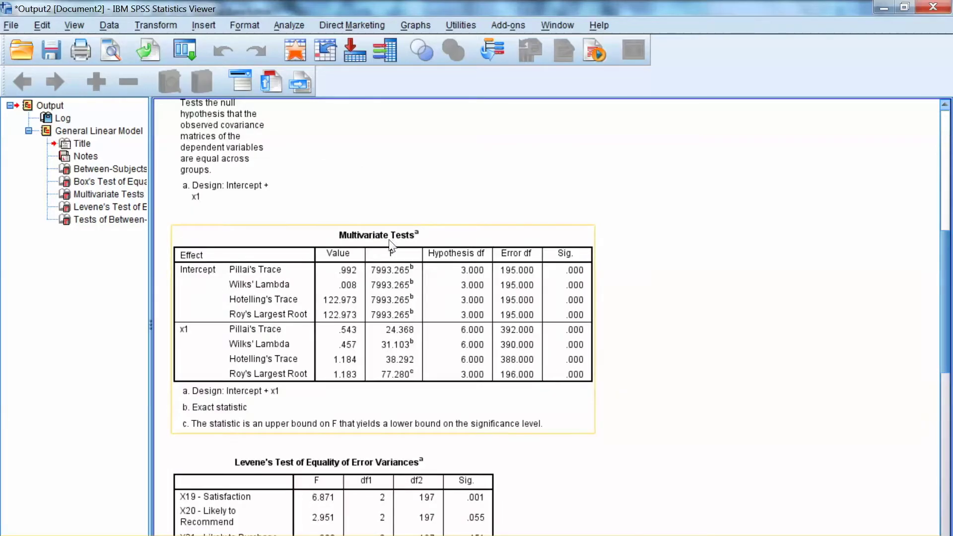
scroll(632, 208, down, 1)
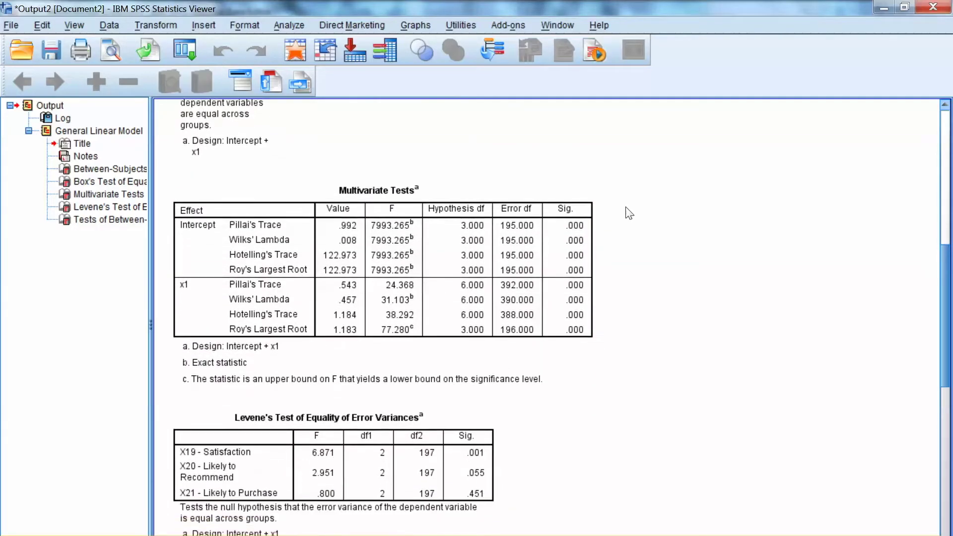
click(223, 326)
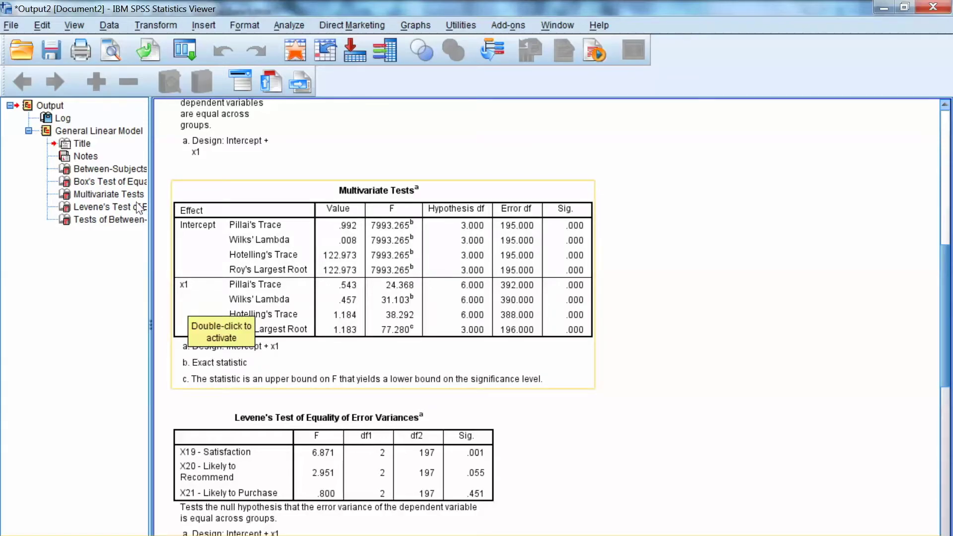
scroll(181, 208, down, 5)
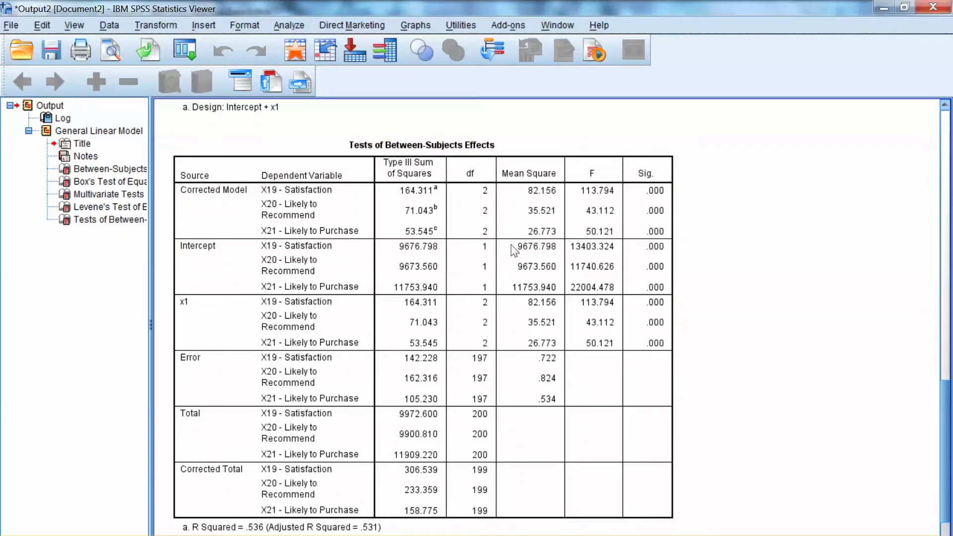
scroll(715, 377, down, 1)
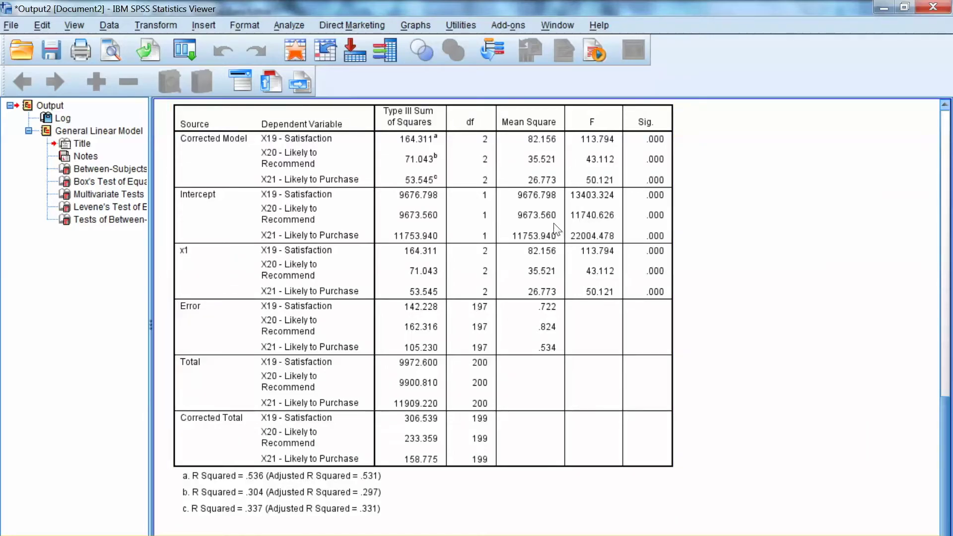
Reopen the Multivariate analysis setup and review the contrast types available for factor x1
click(295, 49)
click(190, 71)
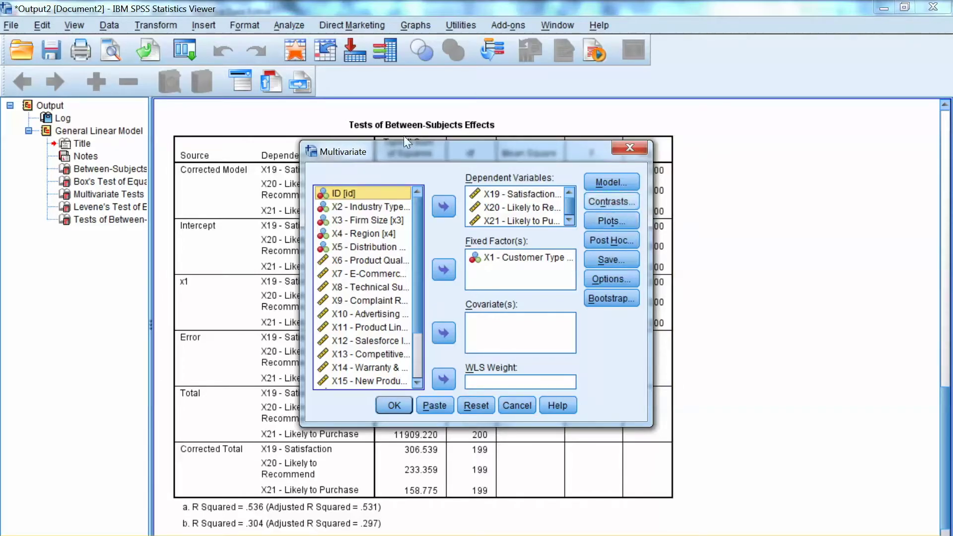
key(alt+n)
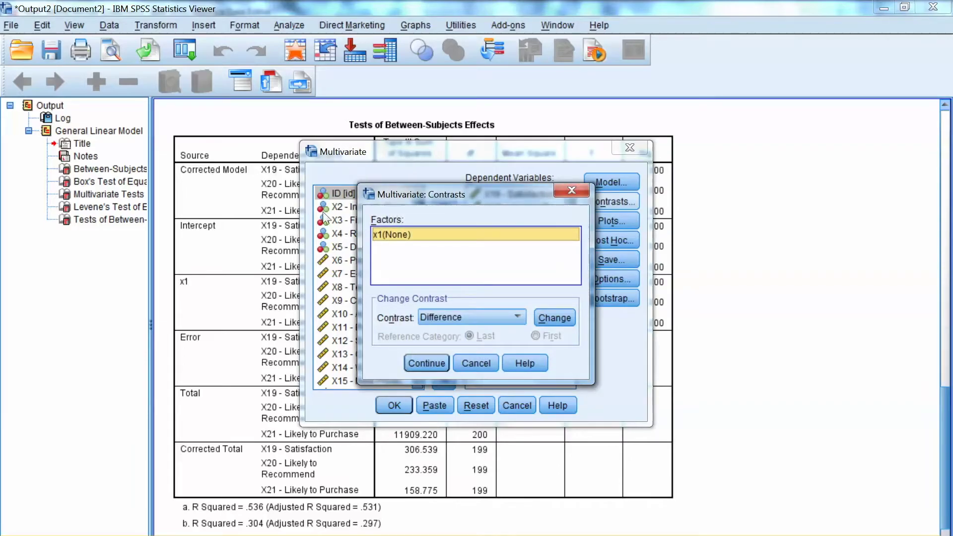
key(alt+n)
key(alt+Down)
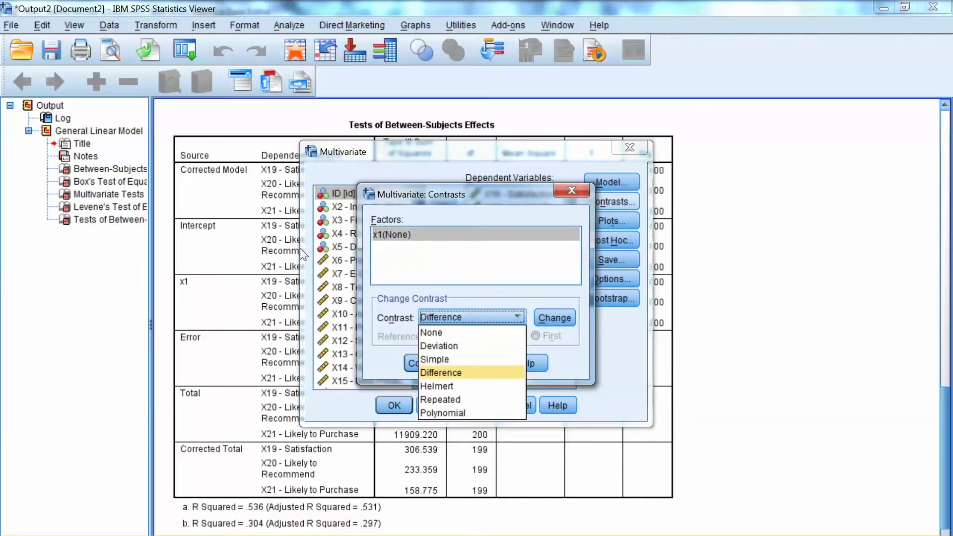
key(Return)
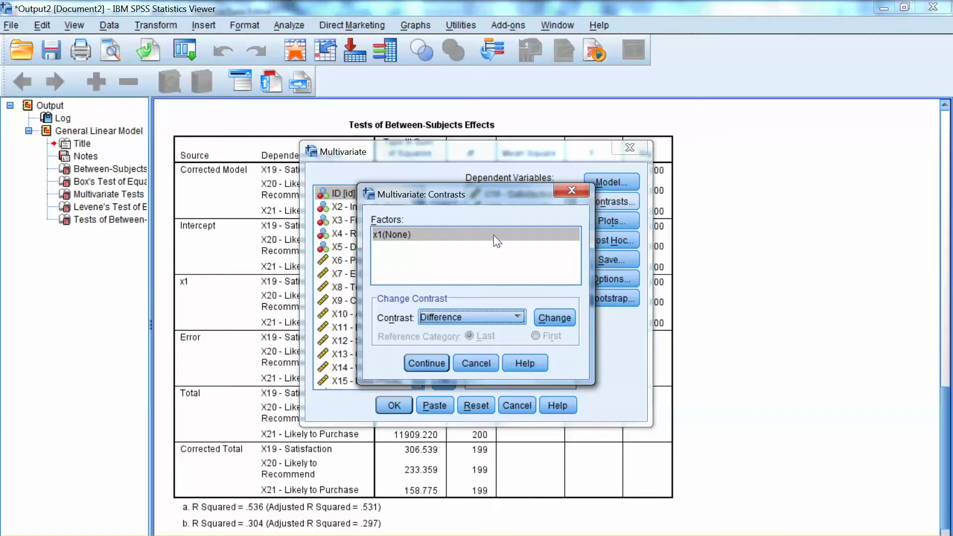
key(Return)
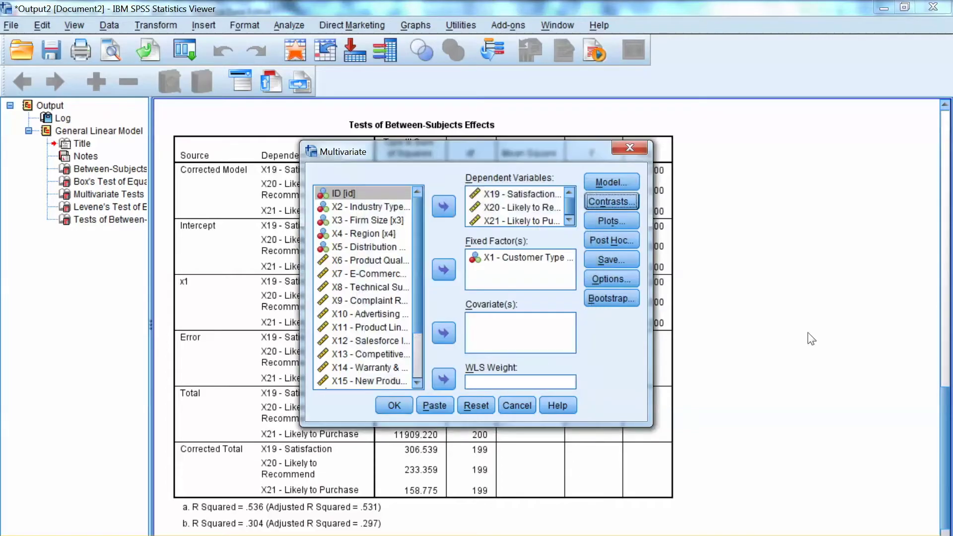
Add a profile plot to the multivariate analysis with x1 on the horizontal axis
click(618, 221)
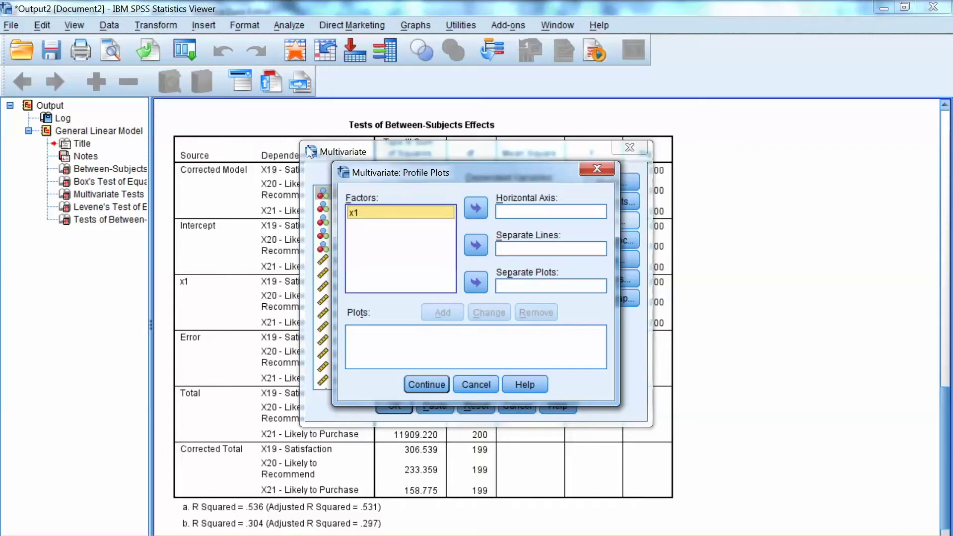
click(477, 206)
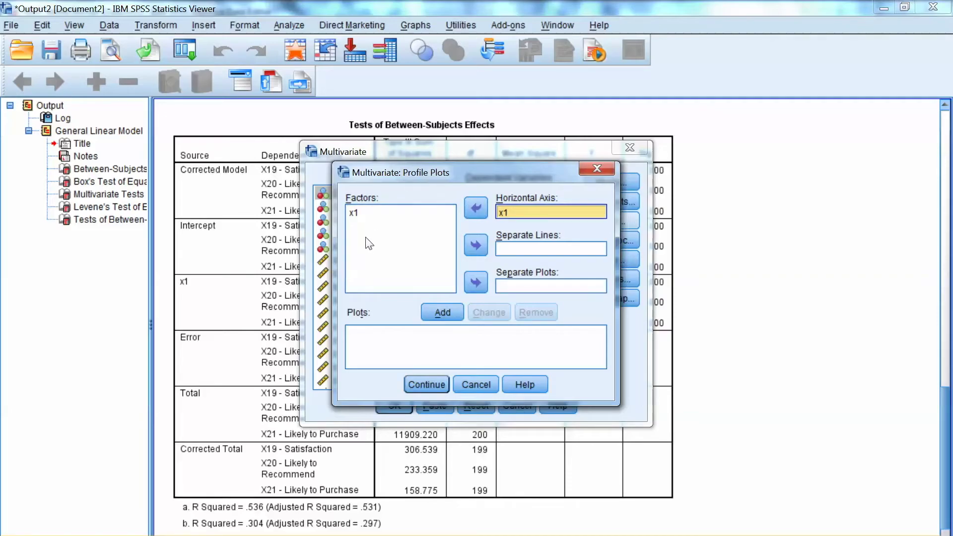
key(alt+a)
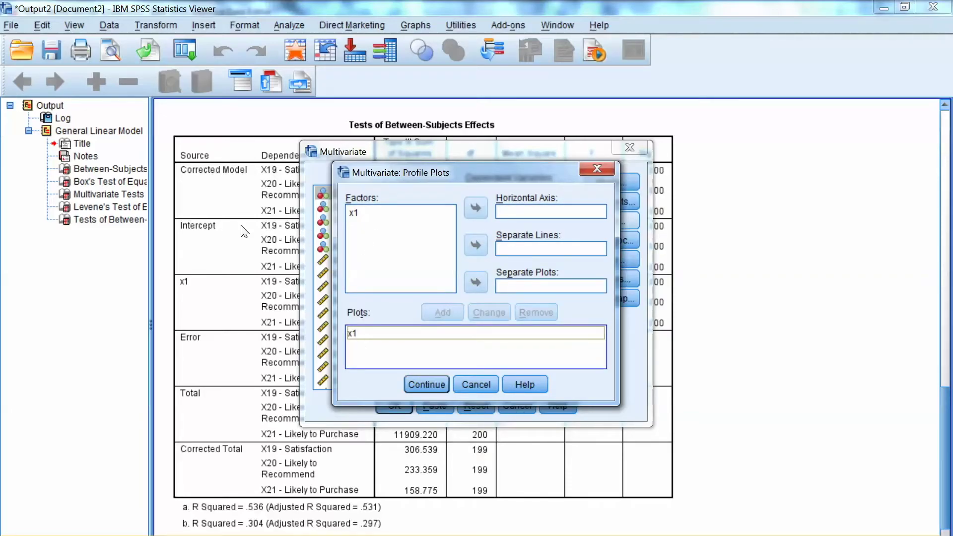
key(Return)
Request post hoc comparisons for x1 using the LSD, Tukey and Scheffe tests
key(alt+h)
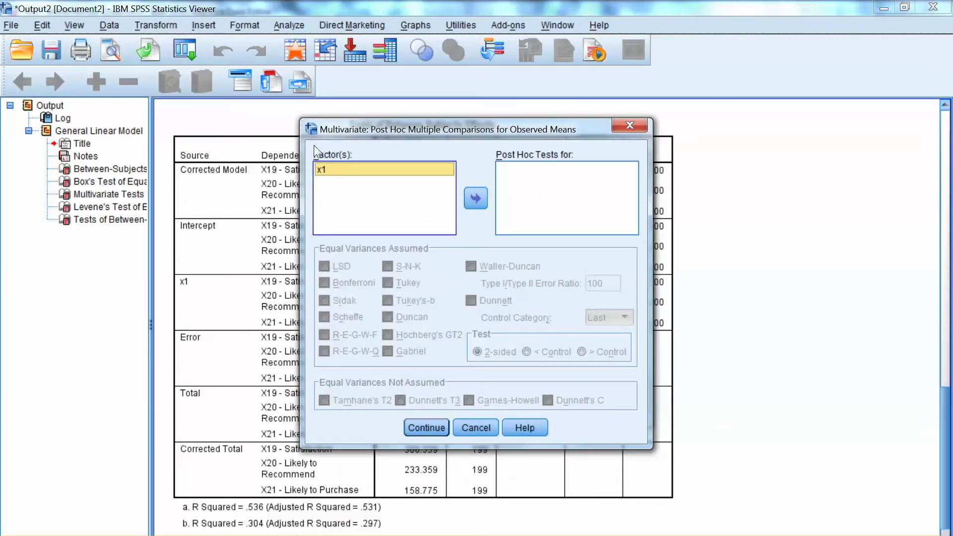
key(Tab)
key(space)
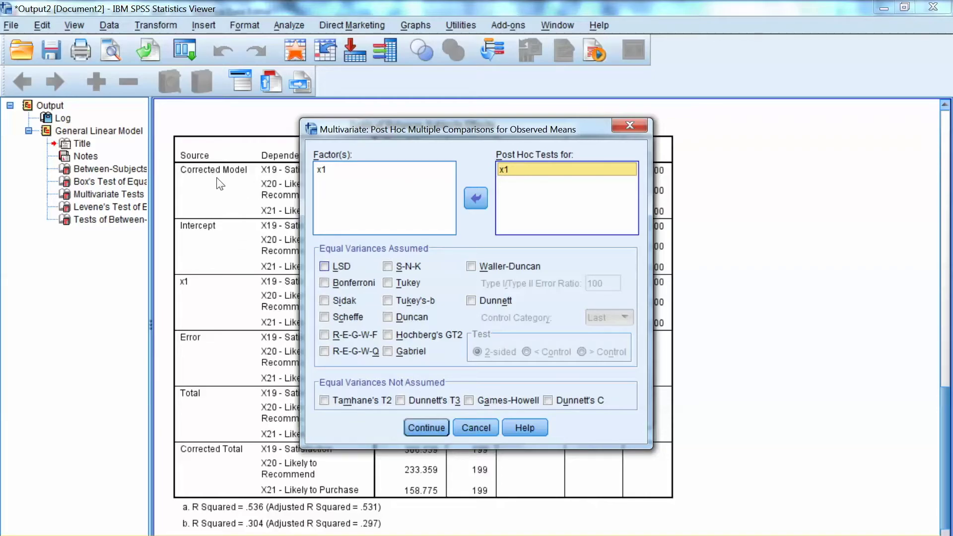
key(alt+l)
key(alt+t)
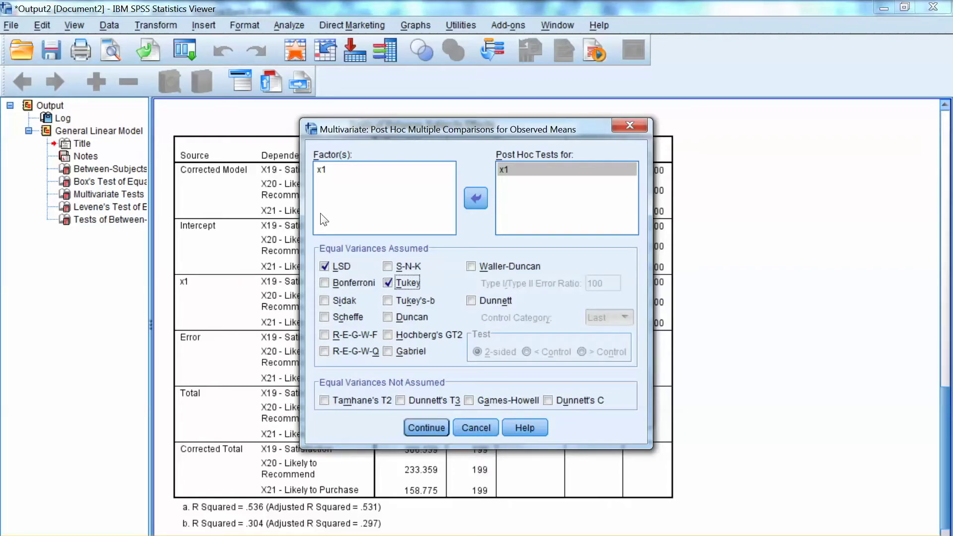
key(alt+c)
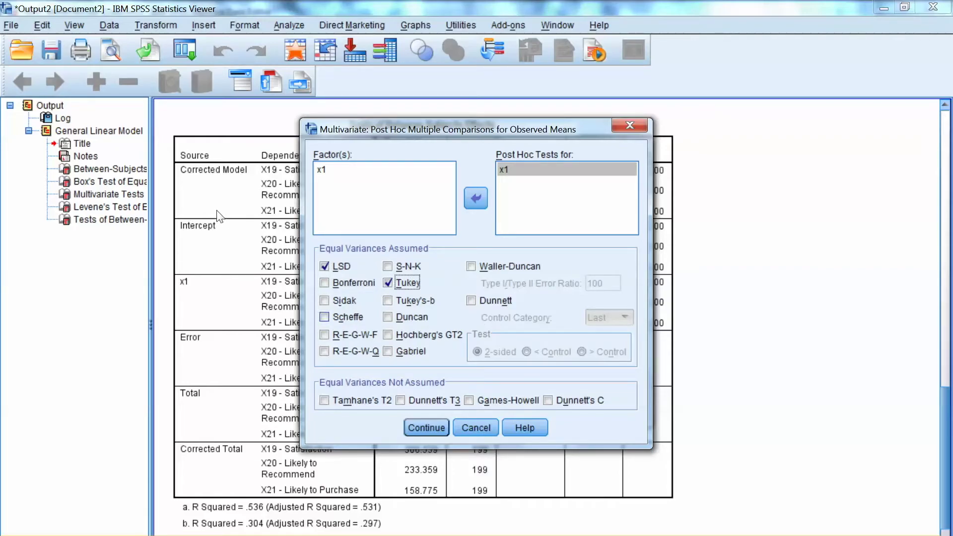
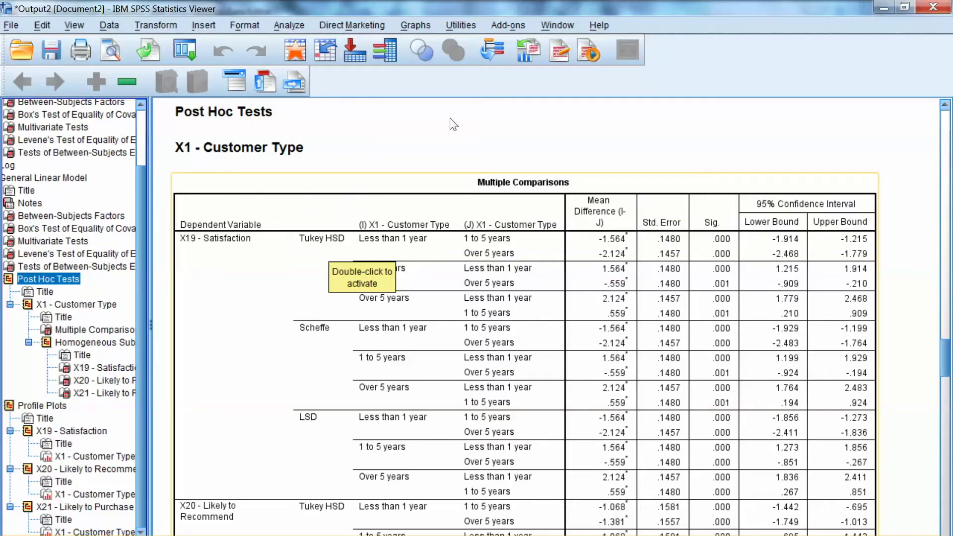
Examine the Multiple Comparisons table for X19, X20 and X21, comparing the Tukey HSD, Scheffe and LSD results across customer types
click(607, 169)
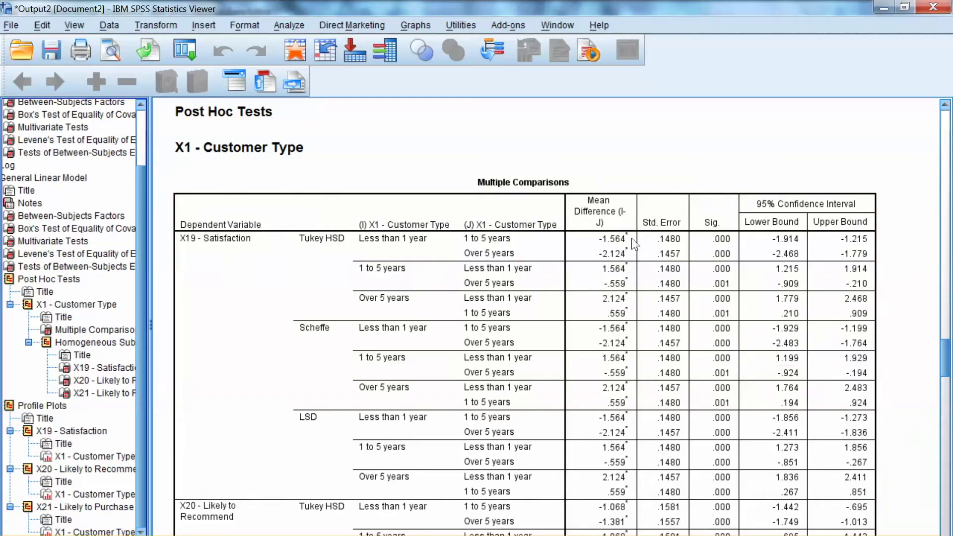
scroll(633, 244, down, 6)
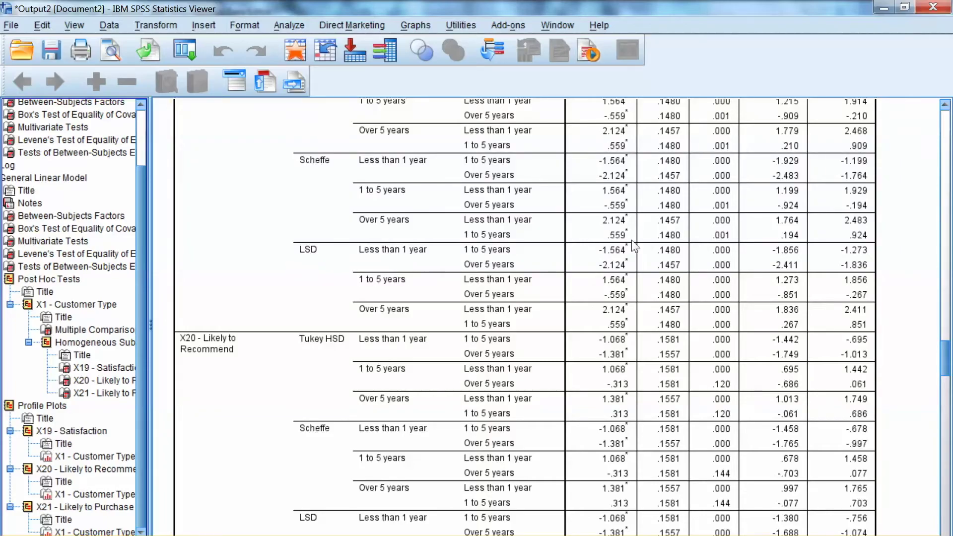
scroll(634, 244, down, 3)
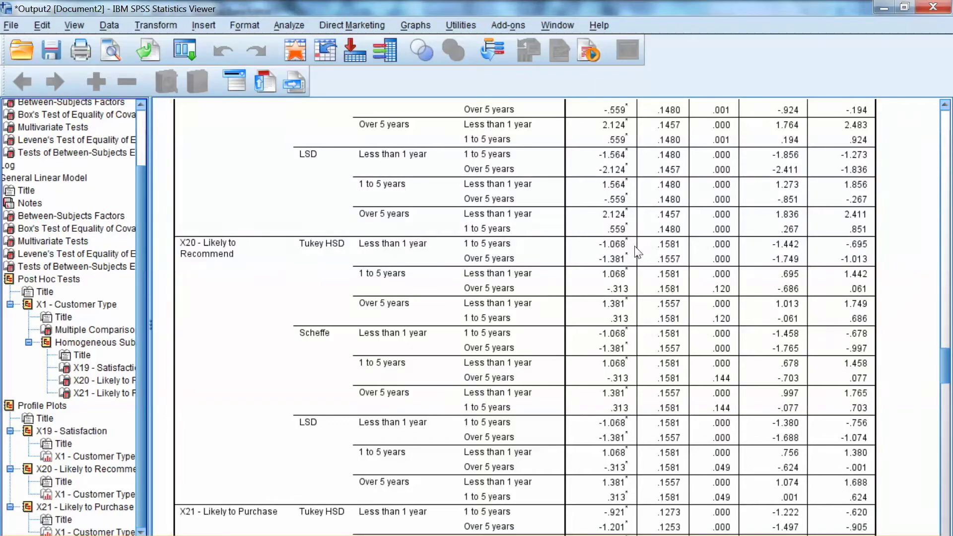
click(612, 257)
scroll(633, 248, down, 3)
scroll(633, 248, down, 1)
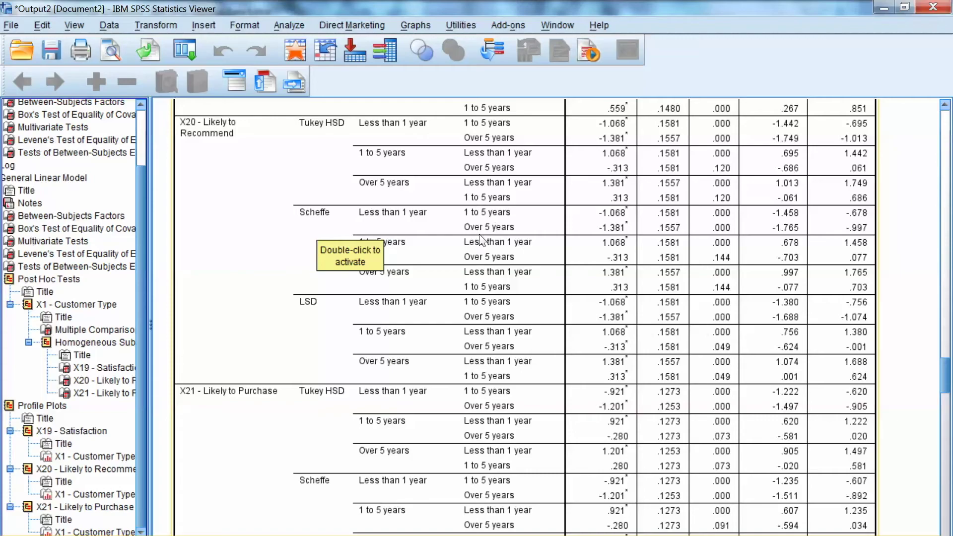
scroll(631, 249, down, 5)
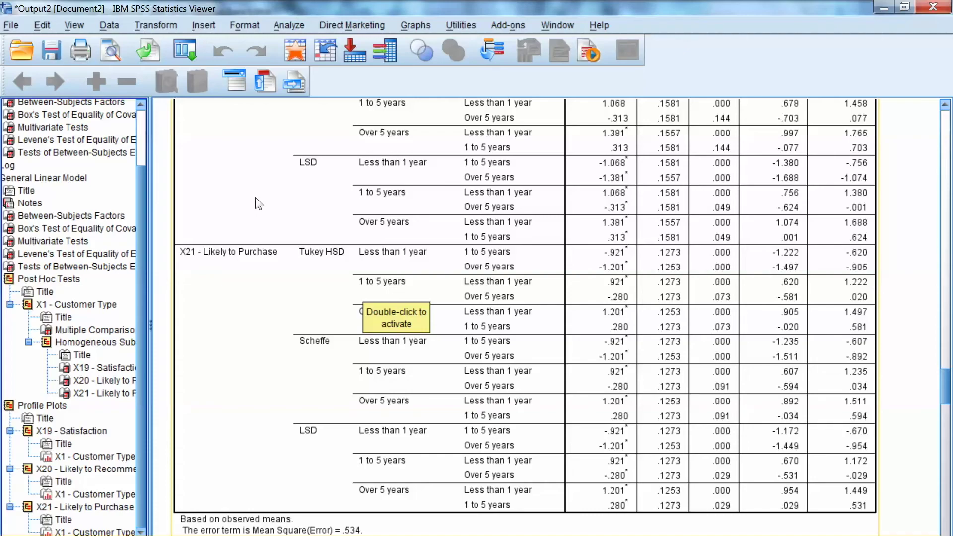
click(607, 210)
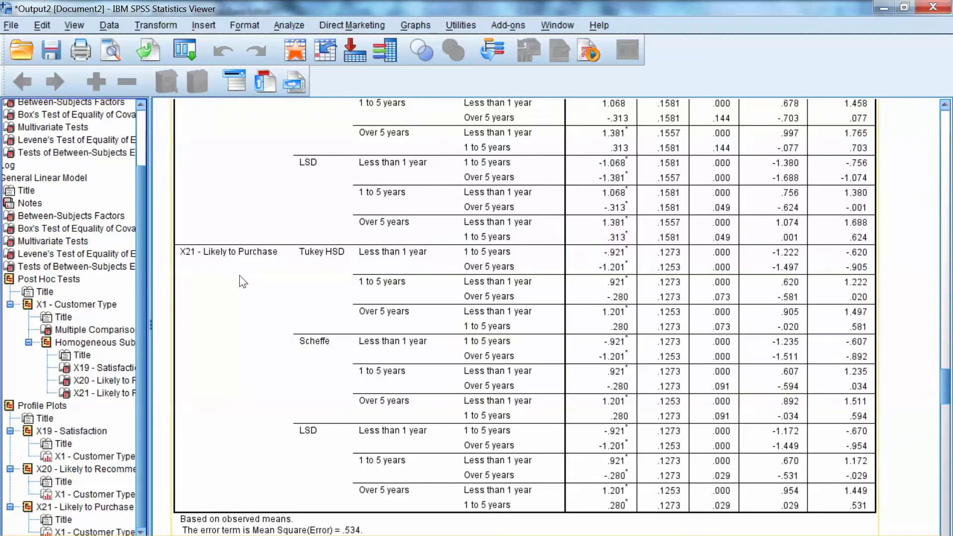
Examine the estimated marginal means plots of X19 - Satisfaction, X20 - Likely to Recommend and X21 - Likely to Purchase by customer type
scroll(627, 311, down, 10)
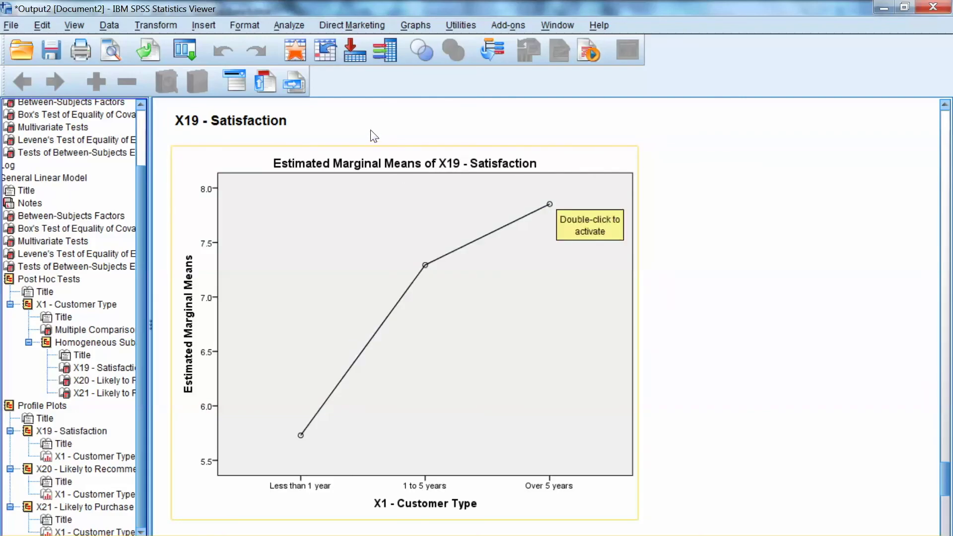
scroll(633, 334, down, 10)
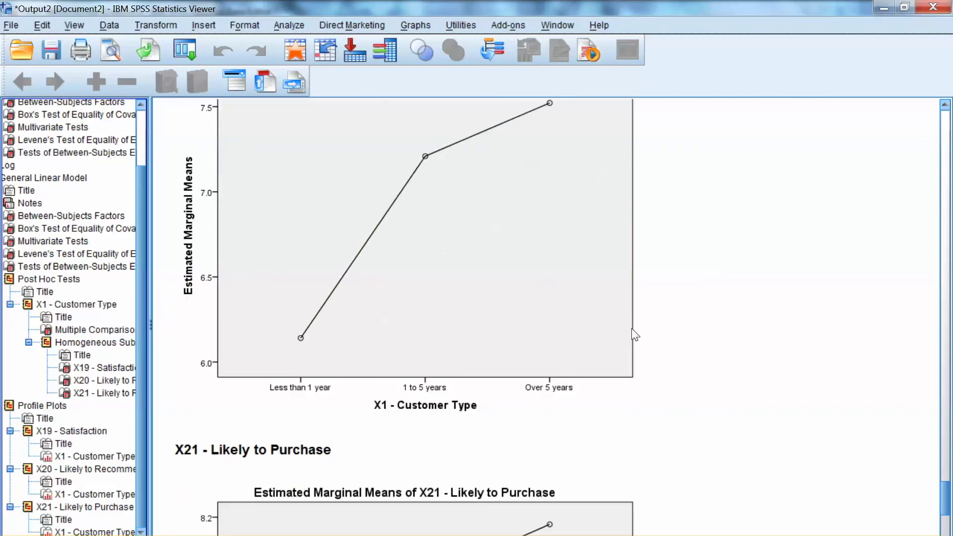
scroll(633, 334, up, 3)
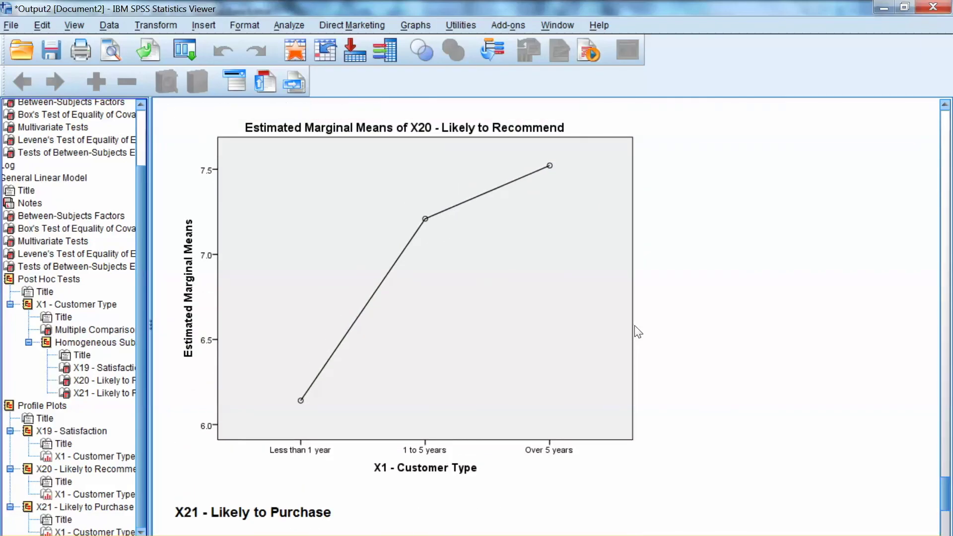
click(442, 234)
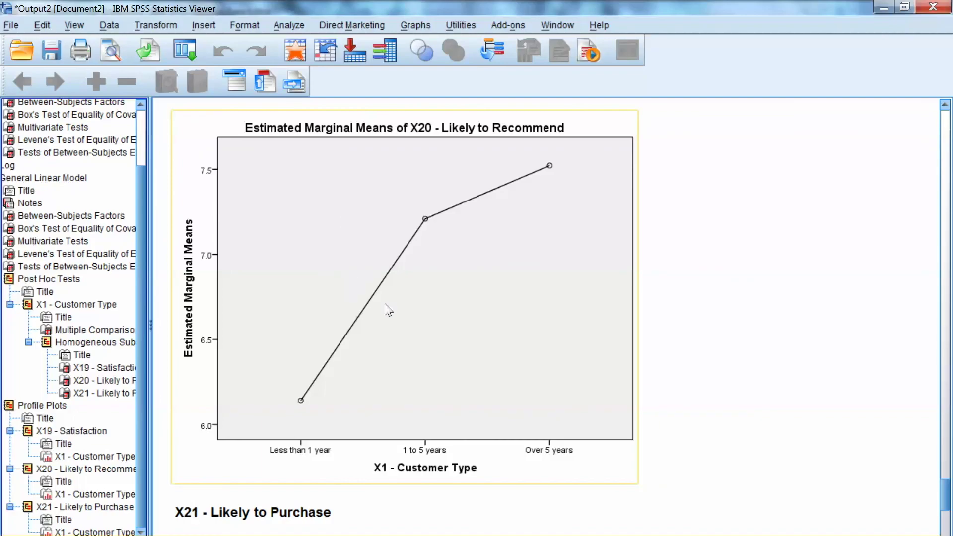
scroll(629, 330, down, 15)
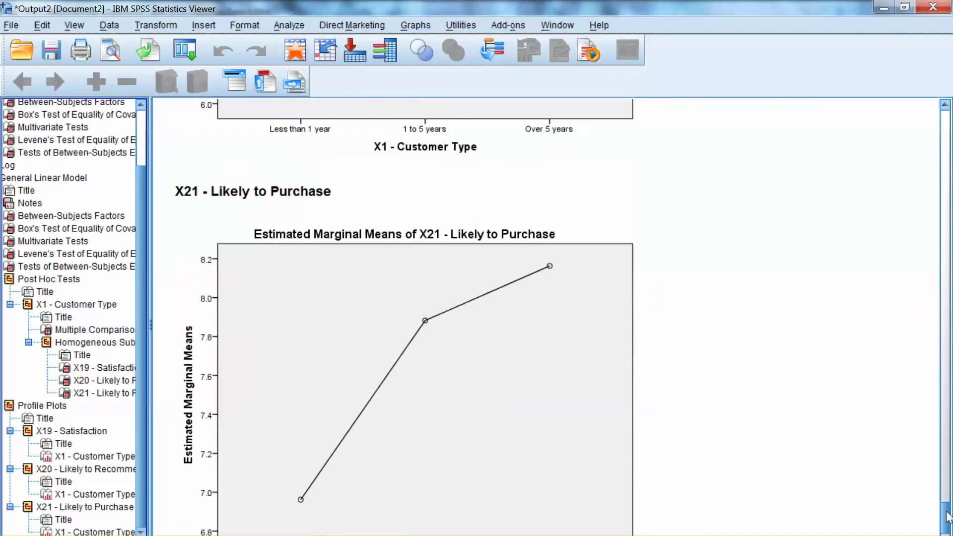
drag(947, 516, 947, 519)
click(422, 252)
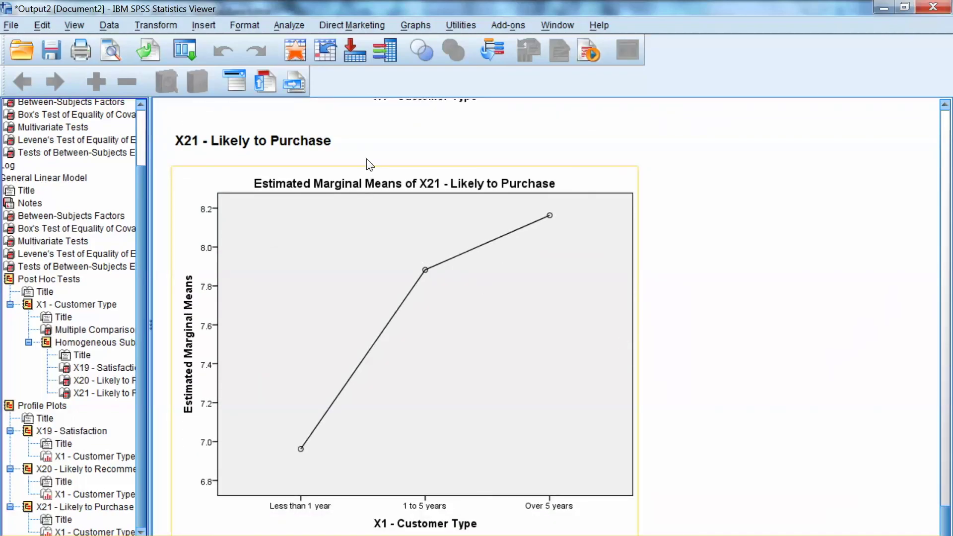